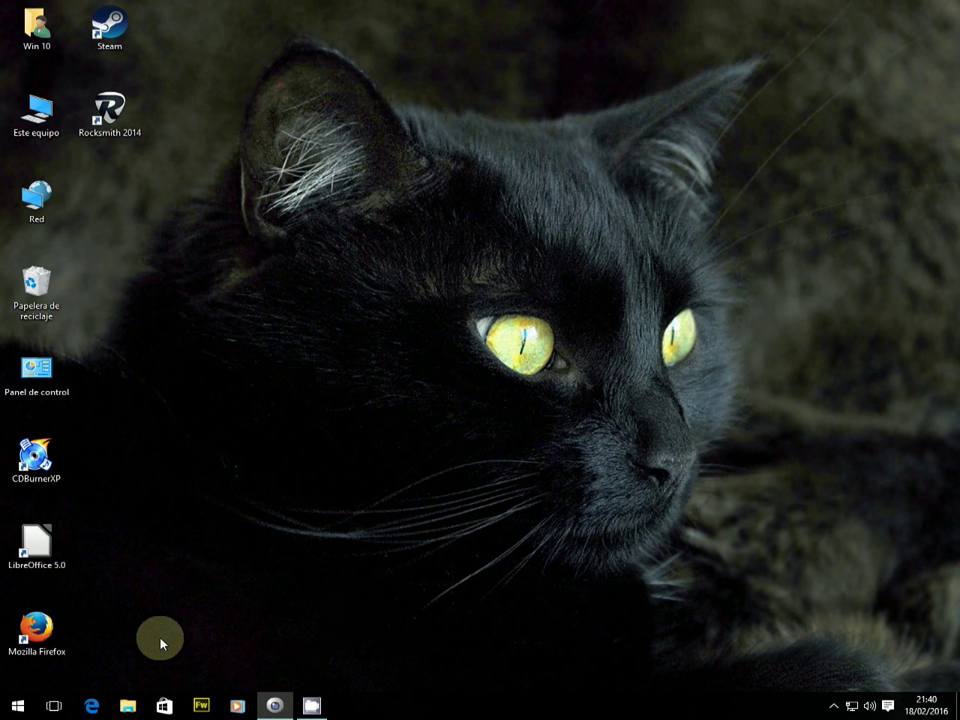
- Open the Dispositivos e impresoras page of the Control Panel
{"action": "right_click", "coordinate": [15, 709]}
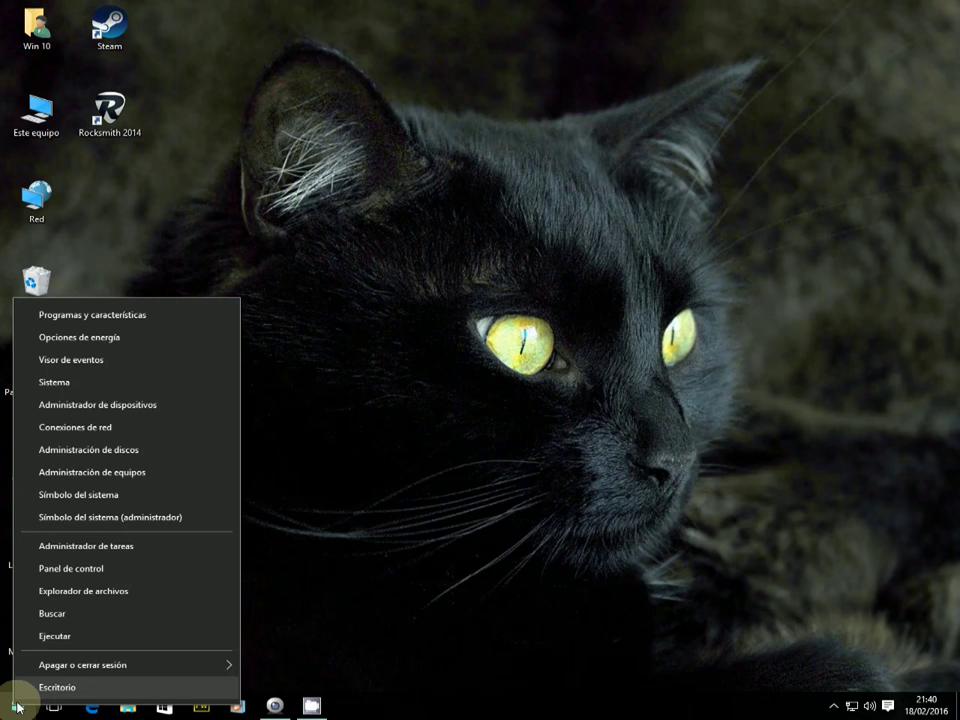
{"action": "left_click", "coordinate": [96, 574]}
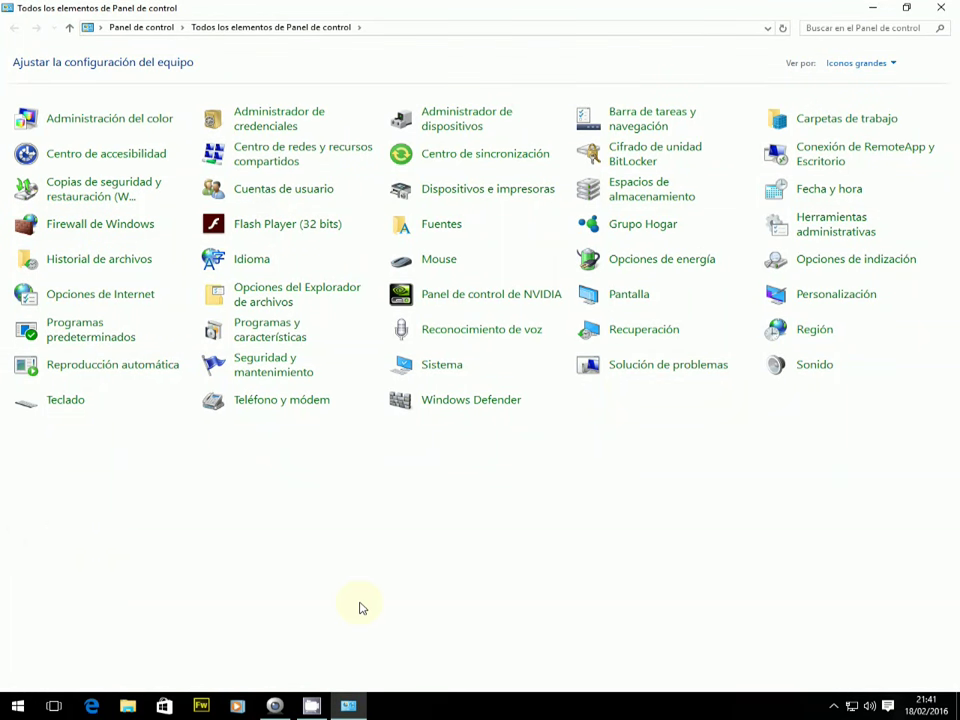
{"action": "left_click", "coordinate": [486, 200]}
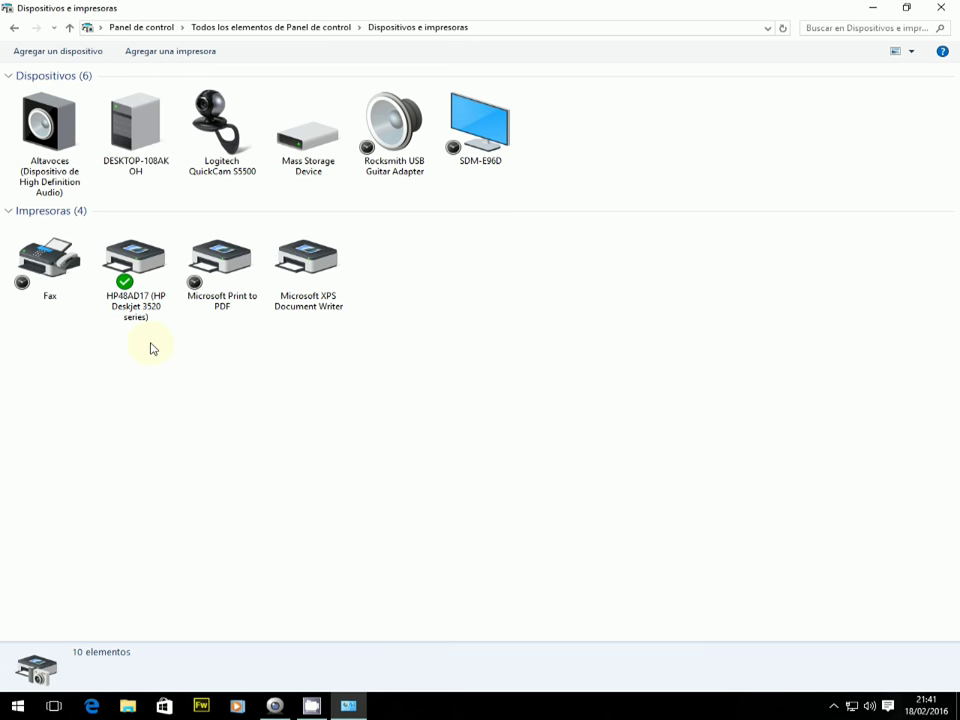
- Start a new scan from the HP Deskjet 3520 series printer and close the Dispositivos e impresoras window behind it
{"action": "left_click", "coordinate": [139, 288]}
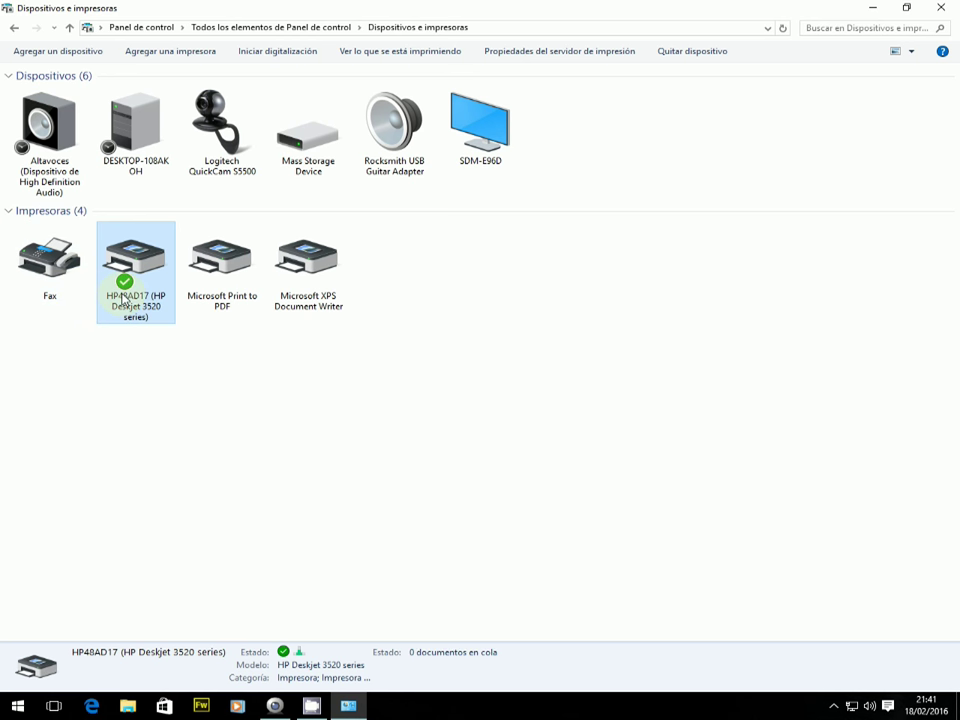
{"action": "right_click", "coordinate": [147, 293]}
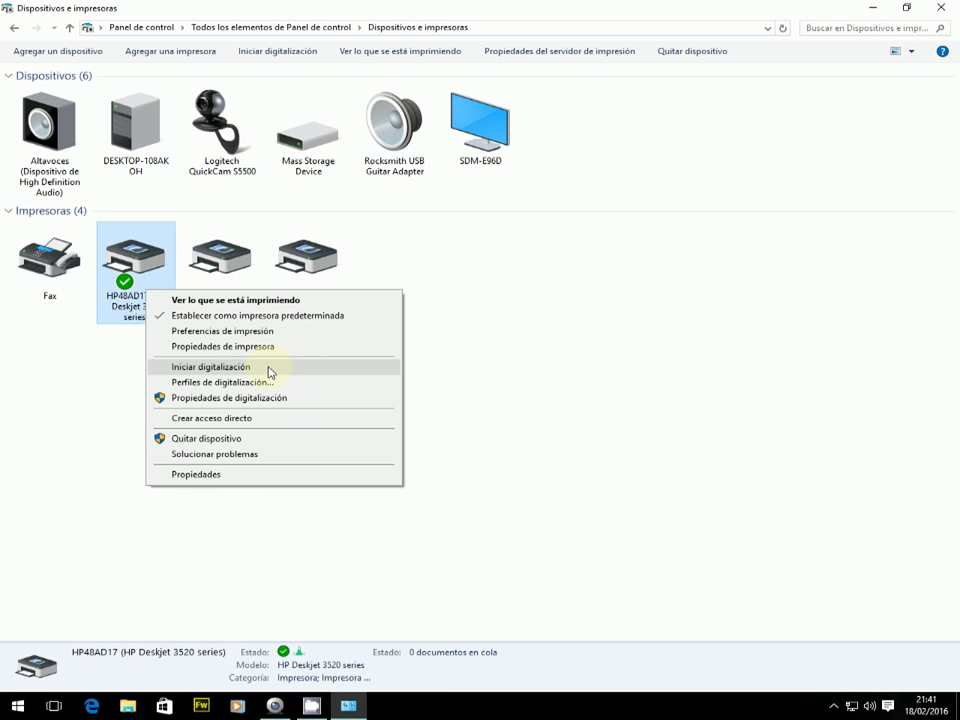
{"action": "left_click", "coordinate": [268, 370]}
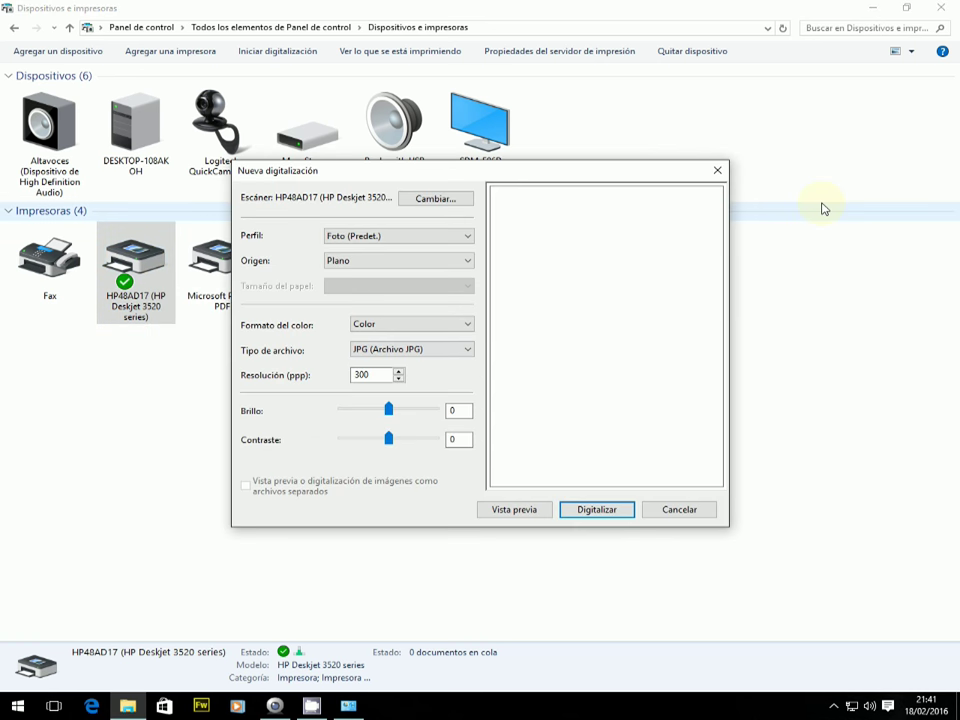
{"action": "left_click", "coordinate": [940, 10]}
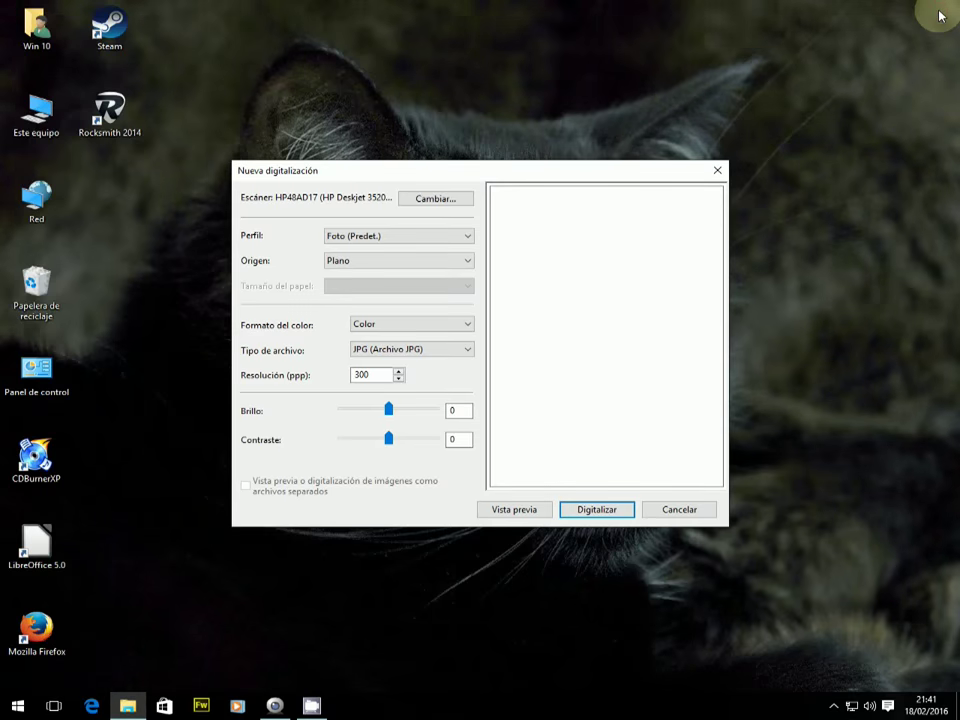
{"action": "left_click_drag", "start_coordinate": [604, 176], "coordinate": [583, 254]}
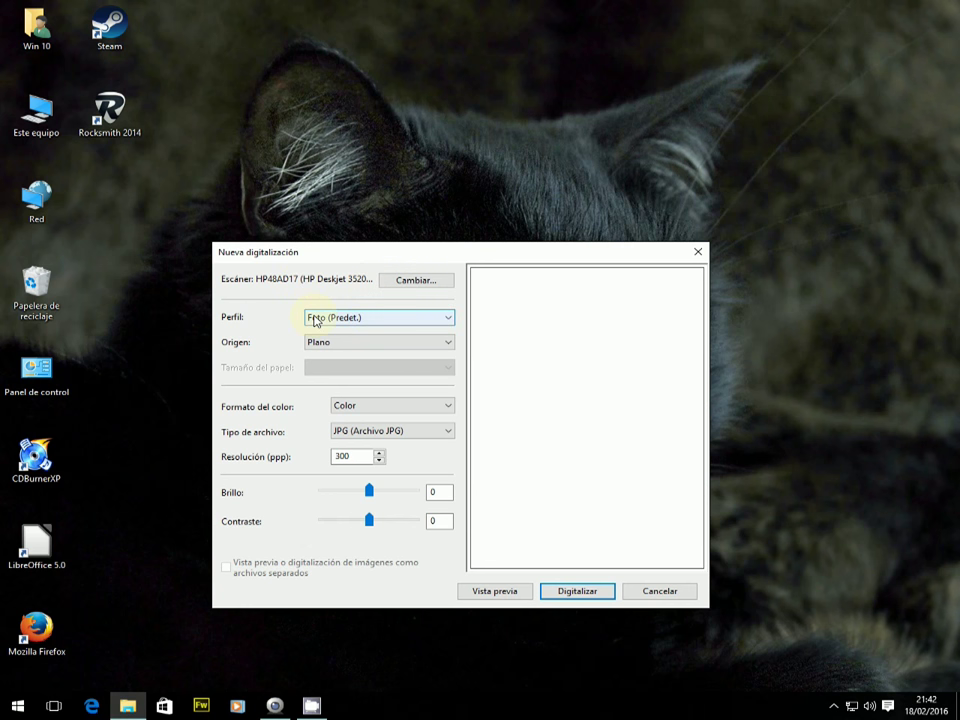
- Choose the Documentos scan profile and set the color format to Blanco y negro
{"action": "left_click", "coordinate": [394, 323]}
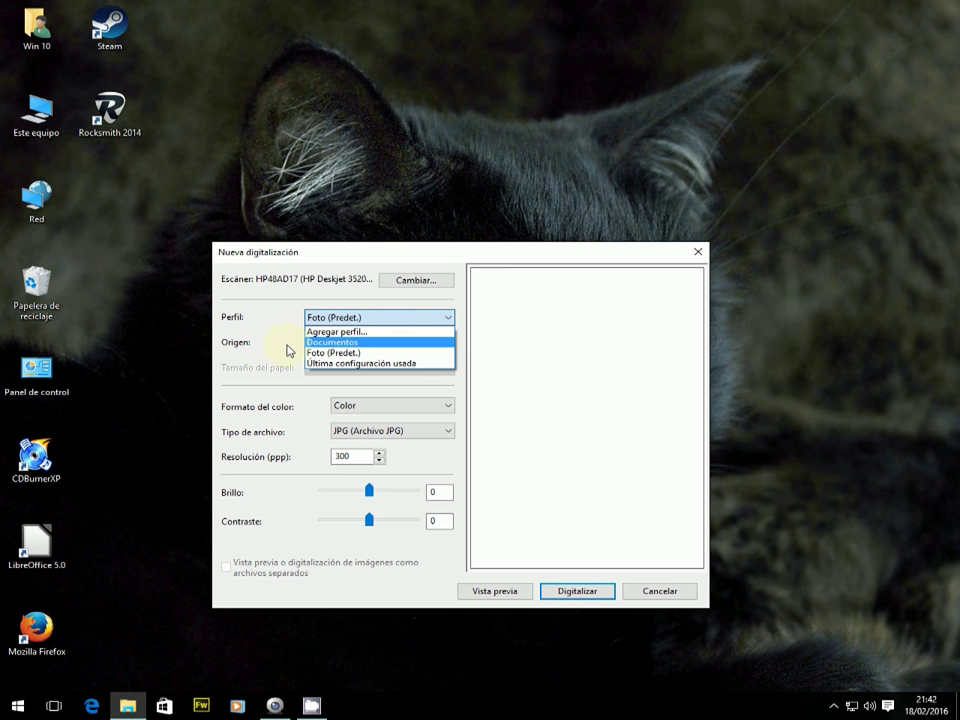
{"action": "left_click", "coordinate": [354, 344]}
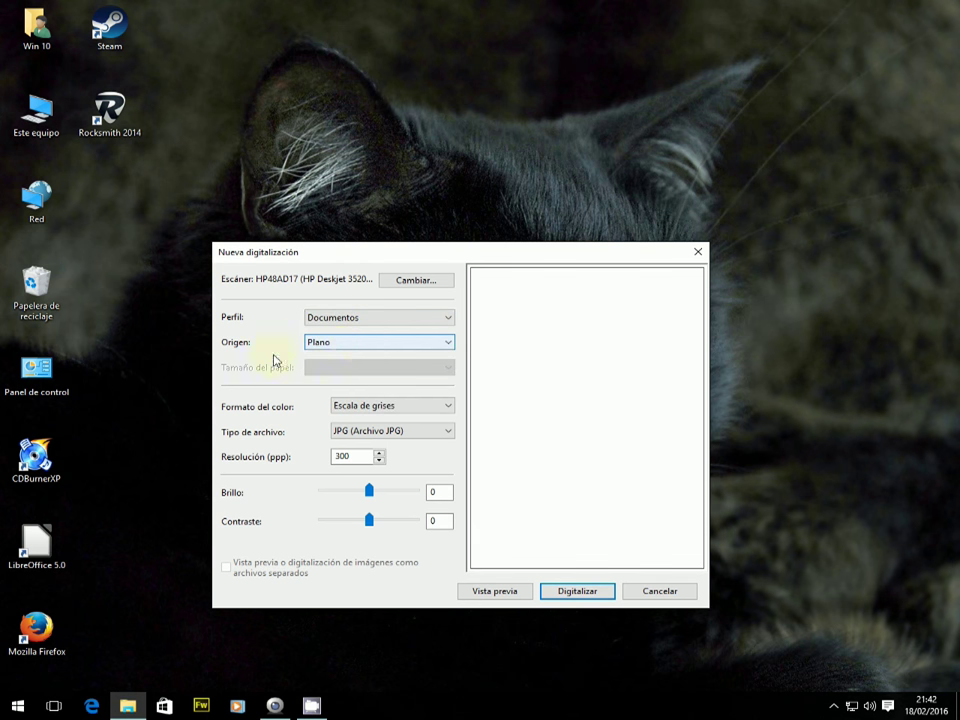
{"action": "left_click", "coordinate": [405, 413]}
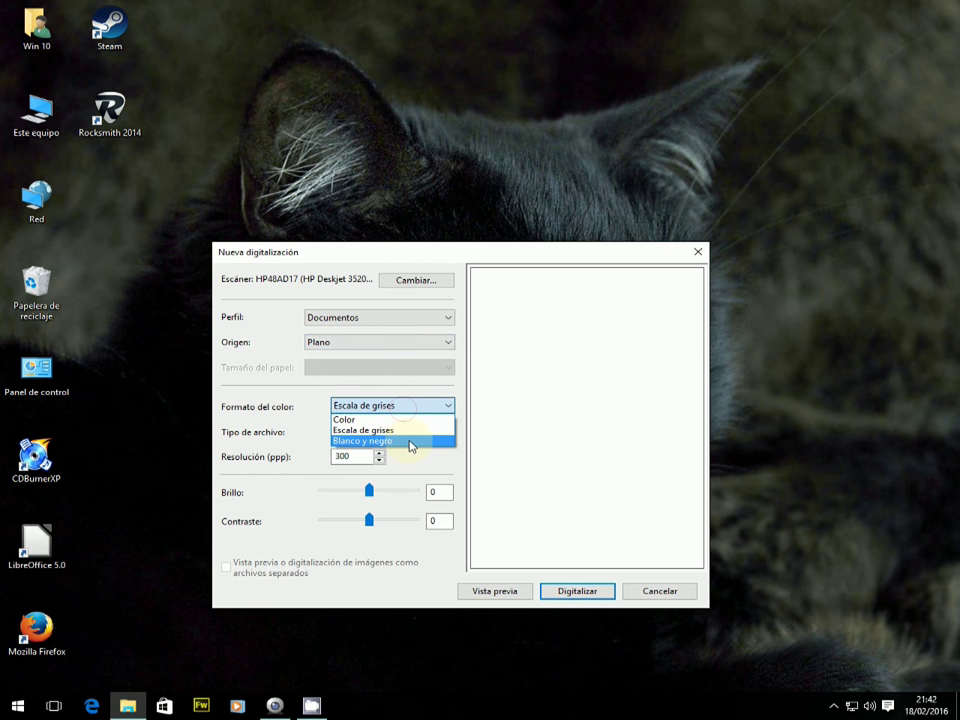
{"action": "left_click", "coordinate": [411, 443]}
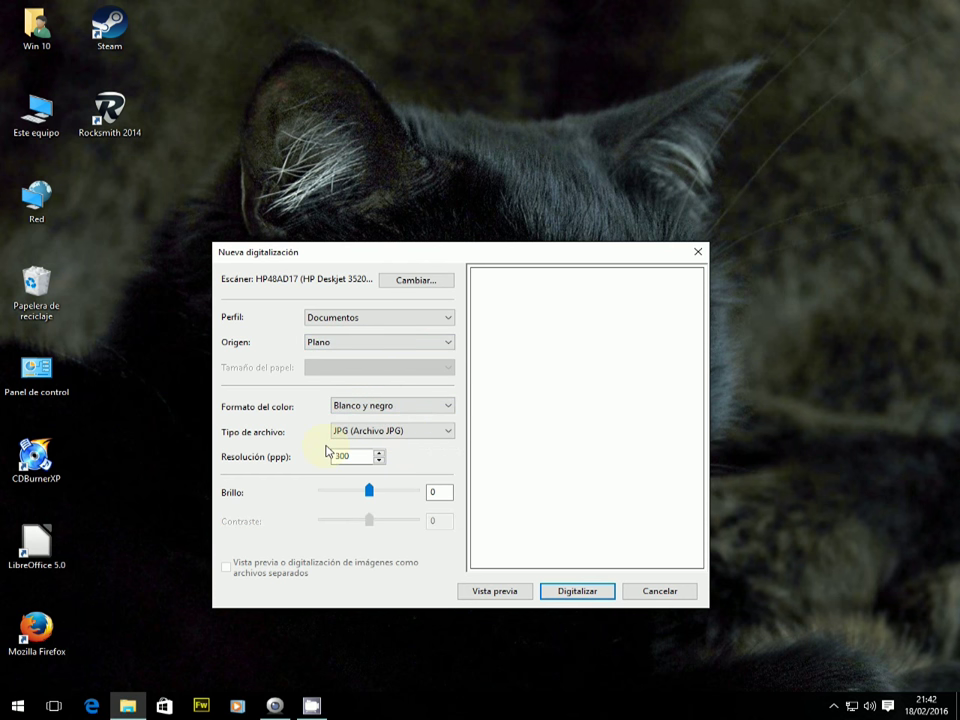
- Switch the scan's file type to TIF and back to JPG
{"action": "left_click", "coordinate": [413, 438]}
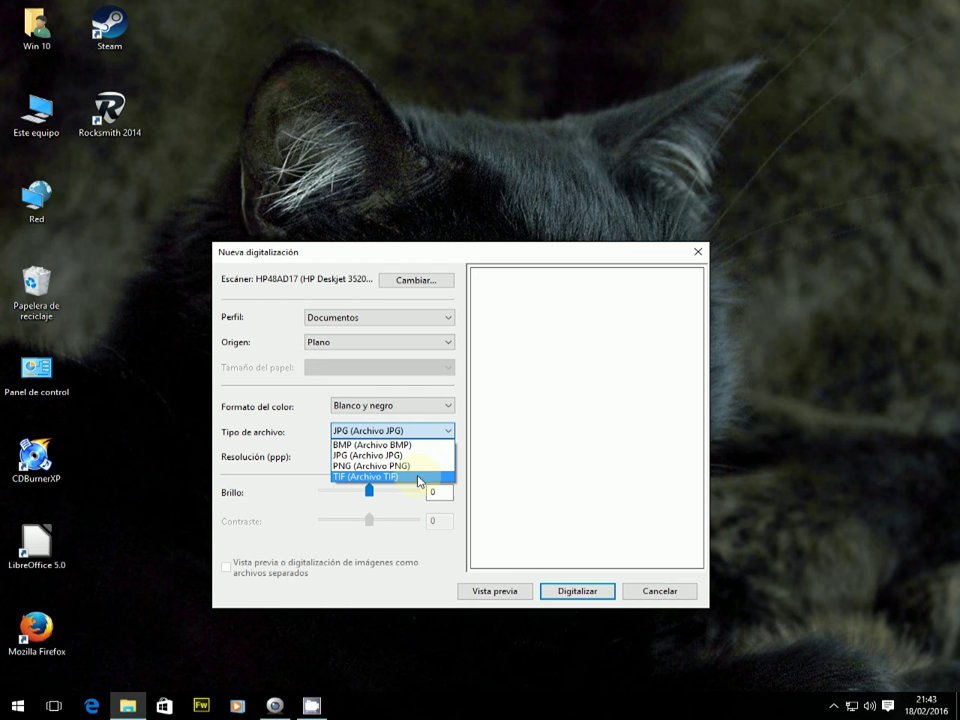
{"action": "left_click", "coordinate": [419, 478]}
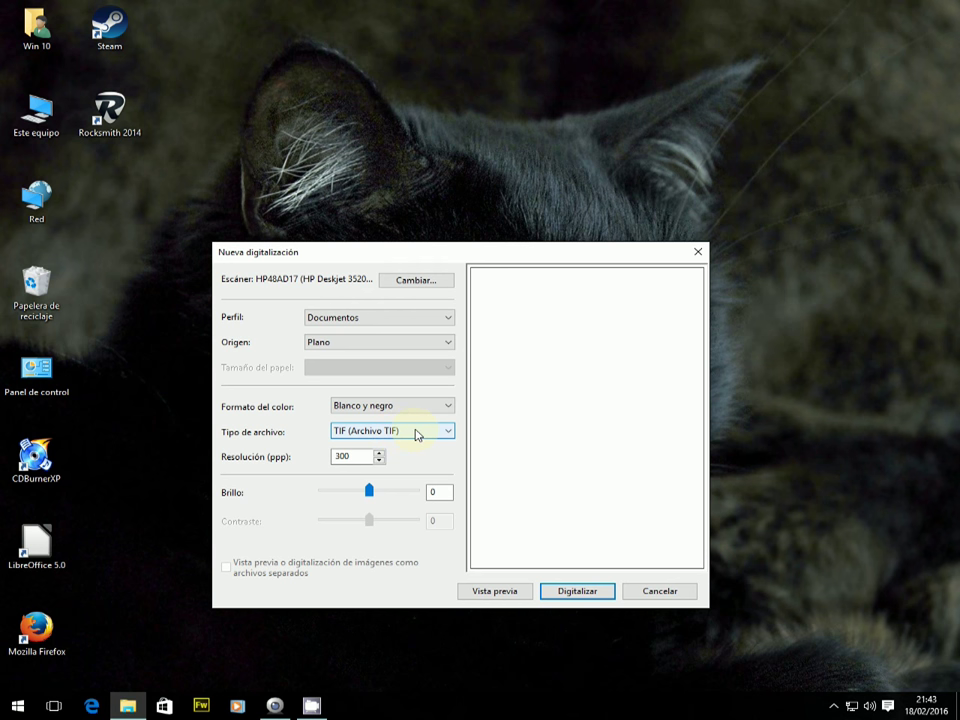
{"action": "left_click", "coordinate": [417, 434]}
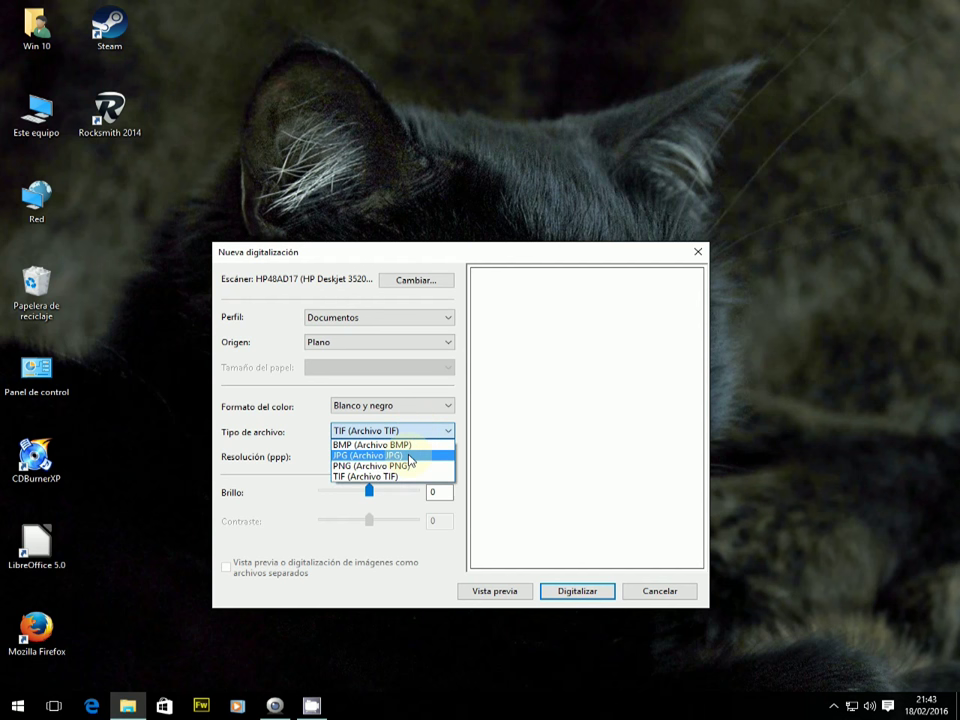
{"action": "left_click", "coordinate": [410, 456]}
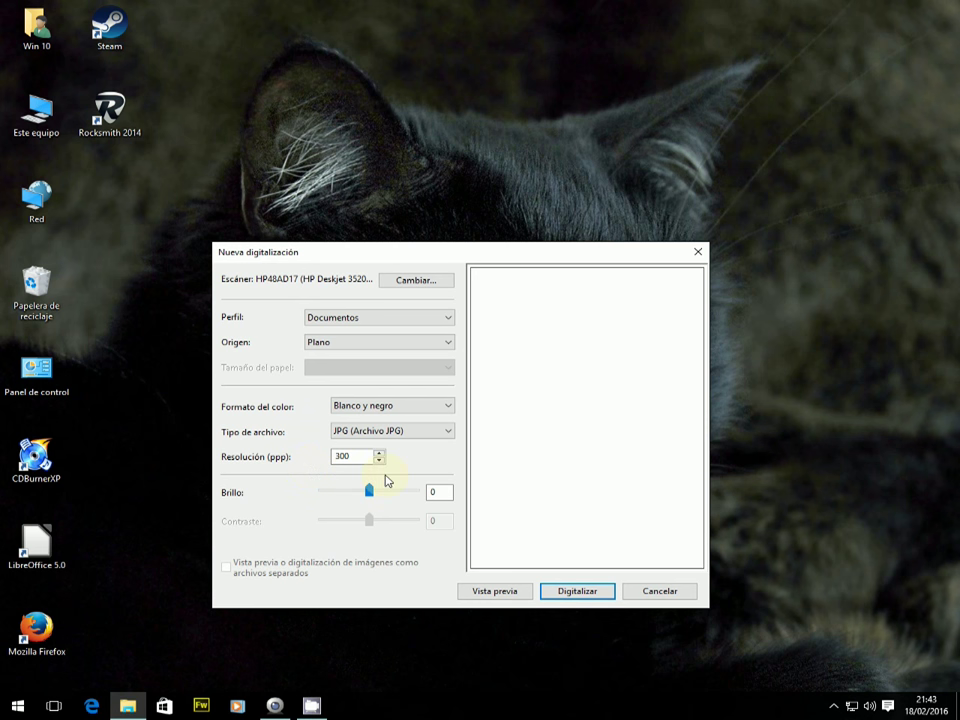
- Set the scan resolution to 1200 ppp
{"action": "left_click", "coordinate": [379, 460]}
{"action": "left_click", "coordinate": [379, 453]}
{"action": "left_click", "coordinate": [380, 454]}
{"action": "left_click", "coordinate": [380, 454]}
{"action": "left_click", "coordinate": [350, 457]}
{"action": "left_click", "coordinate": [338, 455]}
{"action": "left_click_drag", "start_coordinate": [358, 455], "coordinate": [333, 456]}
- Try a different brightness, return it to 0 and generate a preview of the document
{"action": "left_click_drag", "start_coordinate": [369, 490], "coordinate": [386, 496]}
{"action": "left_click", "coordinate": [352, 492]}
{"action": "left_click", "coordinate": [479, 597]}
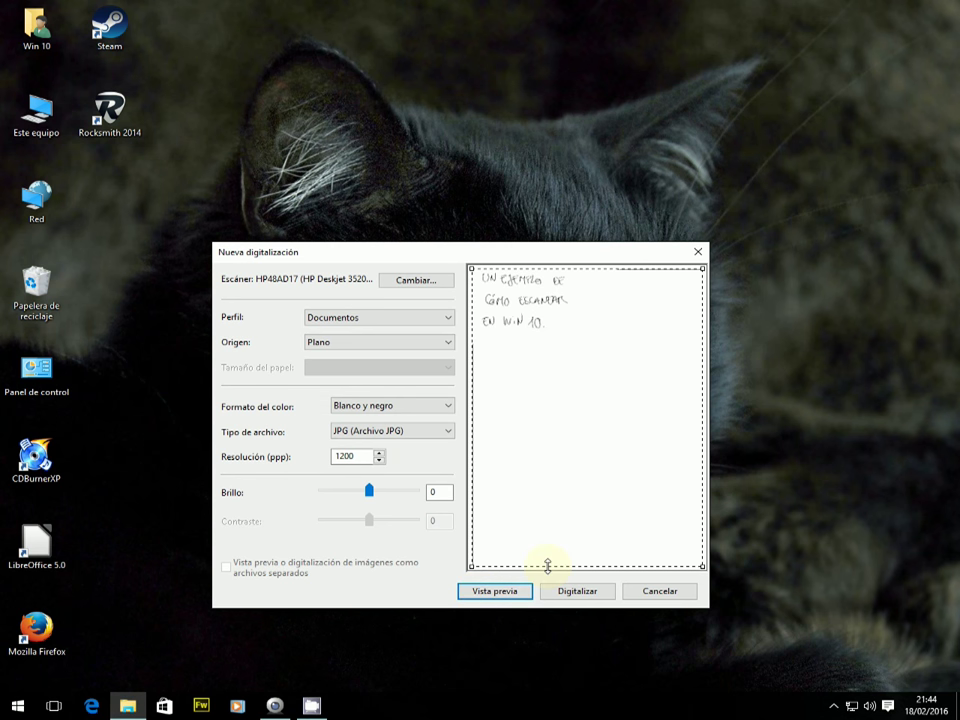
- Crop the scan area in the preview tightly around the three lines of handwritten text
{"action": "left_click_drag", "start_coordinate": [705, 566], "coordinate": [578, 338]}
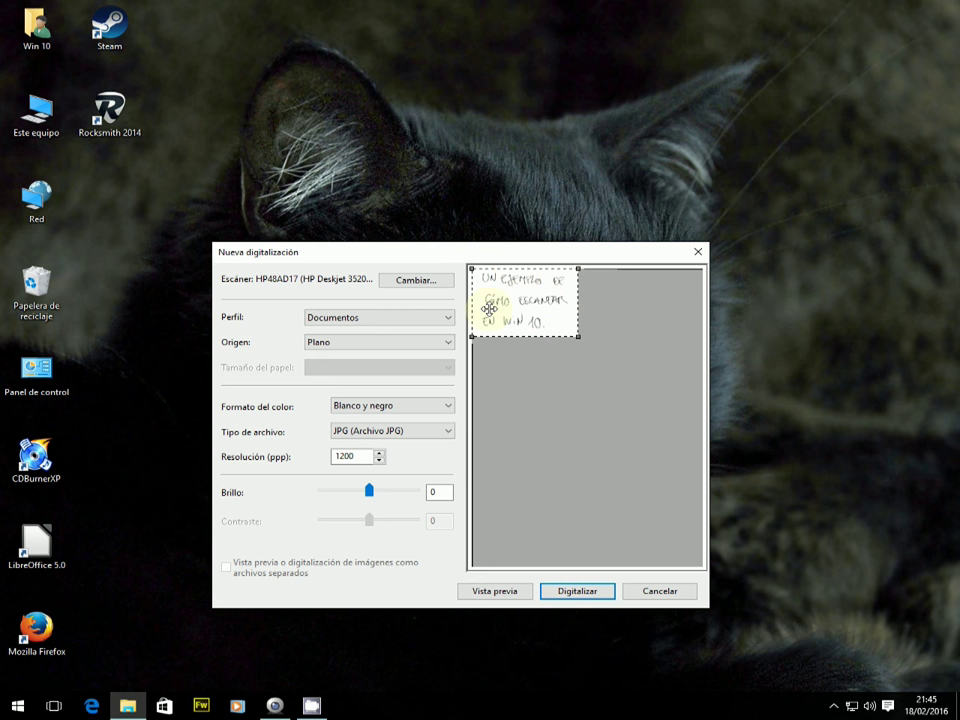
{"action": "mouse_move", "coordinate": [502, 300]}
{"action": "left_mouse_down"}
{"action": "mouse_move", "coordinate": [592, 405]}
{"action": "mouse_move", "coordinate": [502, 300]}
{"action": "left_mouse_up"}
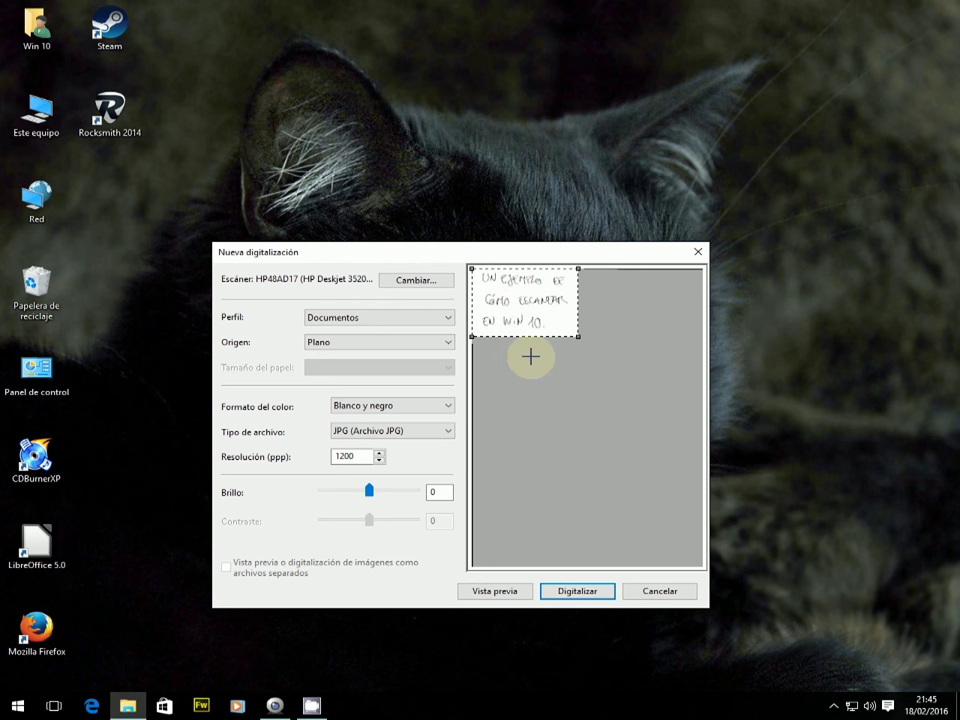
{"action": "mouse_move", "coordinate": [576, 337]}
{"action": "left_mouse_down"}
{"action": "mouse_move", "coordinate": [556, 372]}
{"action": "mouse_move", "coordinate": [594, 357]}
{"action": "mouse_move", "coordinate": [624, 451]}
{"action": "mouse_move", "coordinate": [666, 455]}
{"action": "mouse_move", "coordinate": [577, 338]}
{"action": "left_mouse_up"}
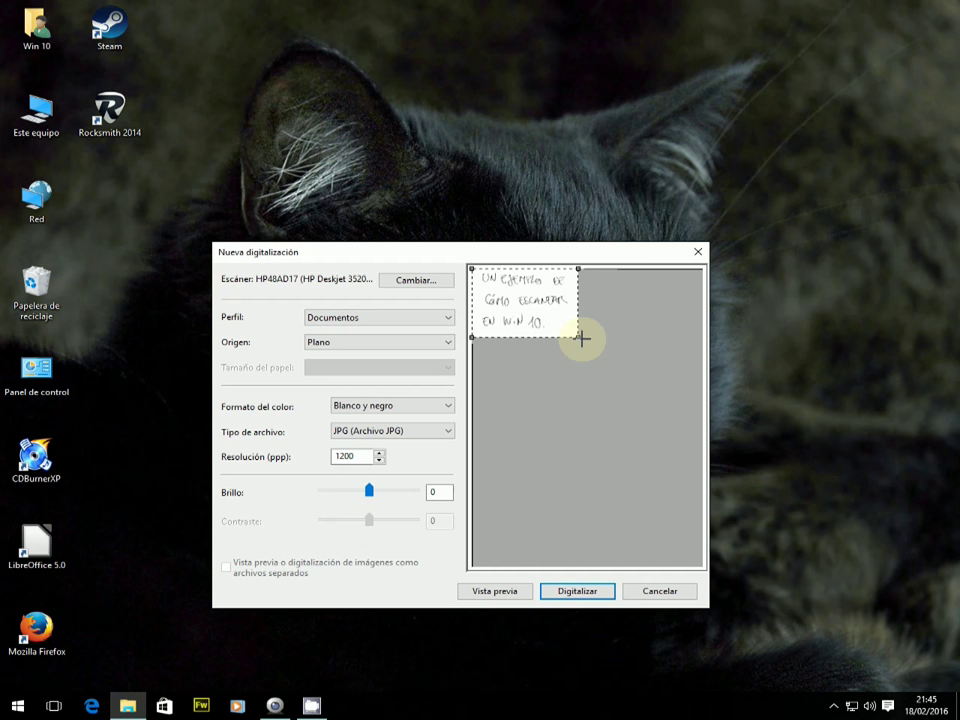
- Scan the cropped area at 600 ppp and continue to reviewing and grouping the item for import
{"action": "left_click", "coordinate": [379, 460]}
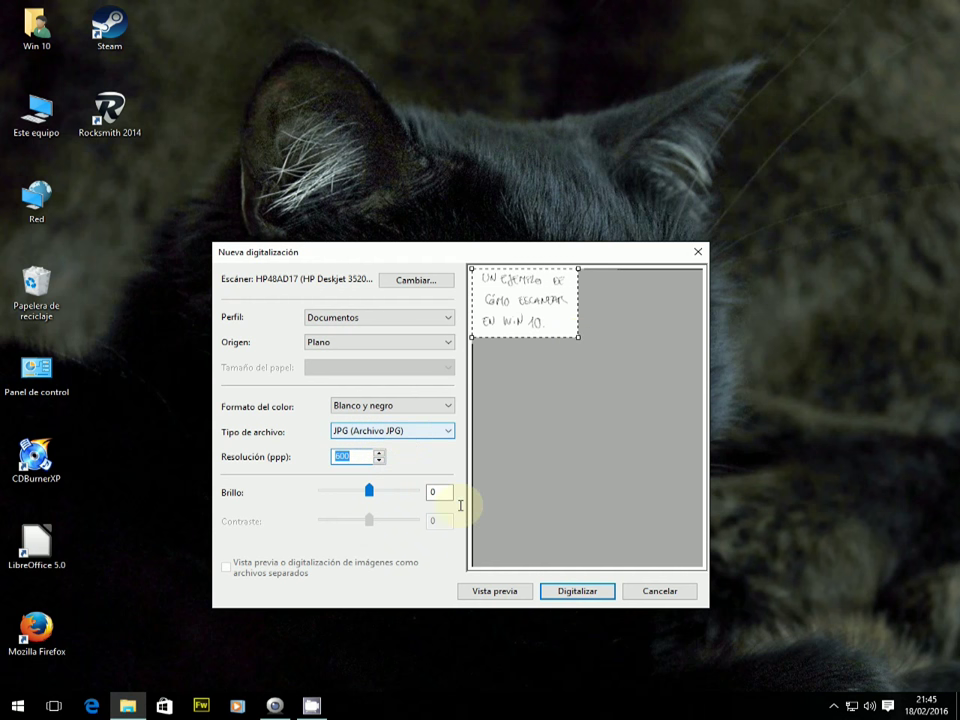
{"action": "left_click", "coordinate": [592, 593]}
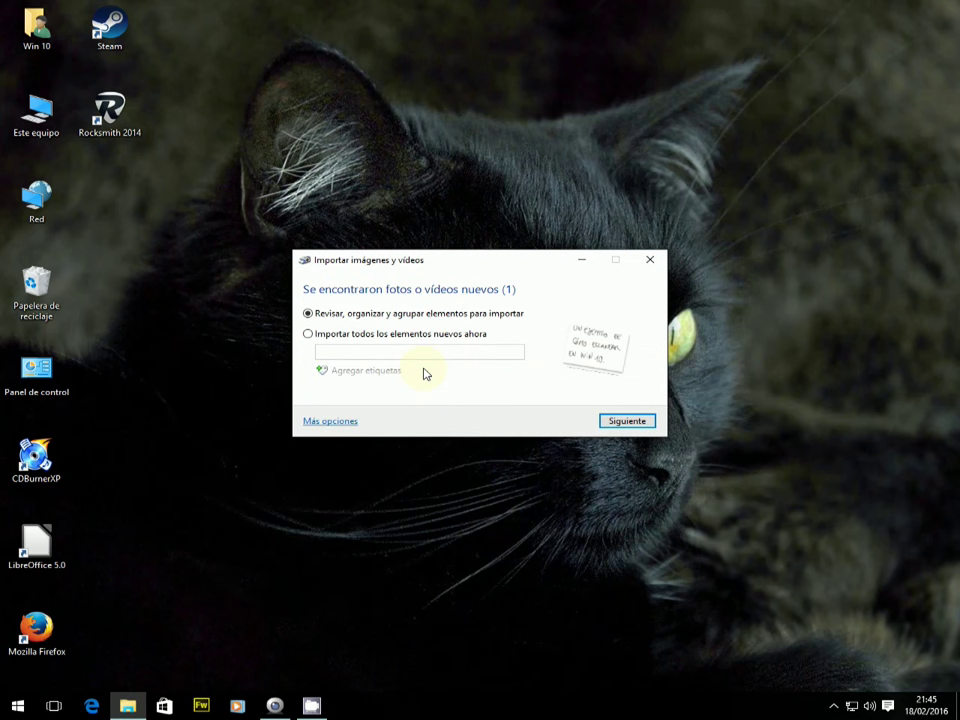
{"action": "left_click", "coordinate": [609, 422]}
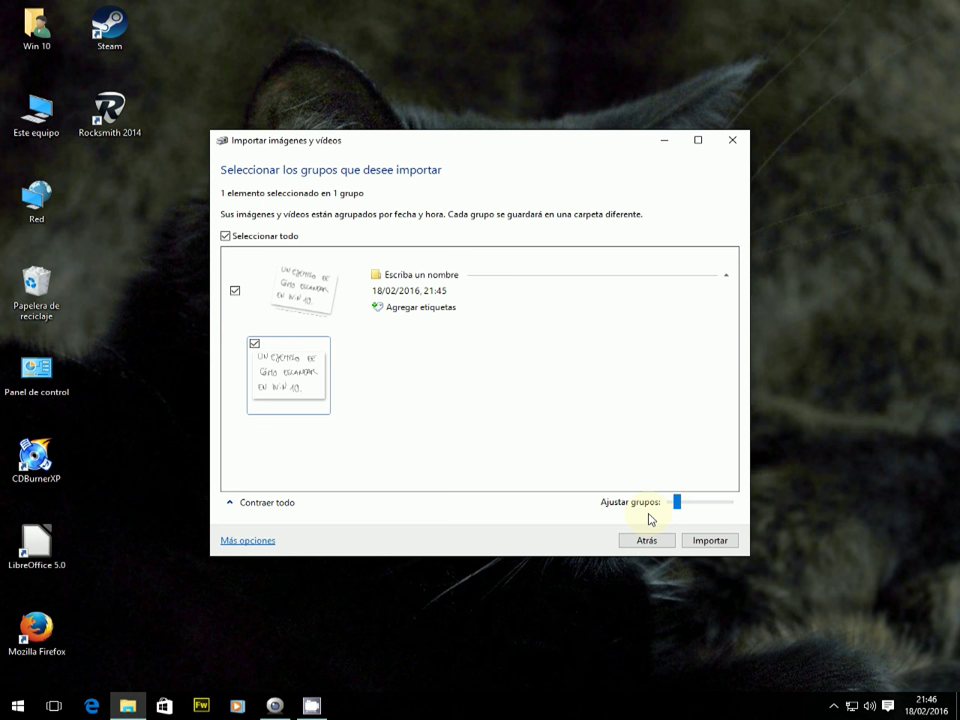
- Open the import settings and examine the destination folders available for saving scans
{"action": "left_click", "coordinate": [239, 541]}
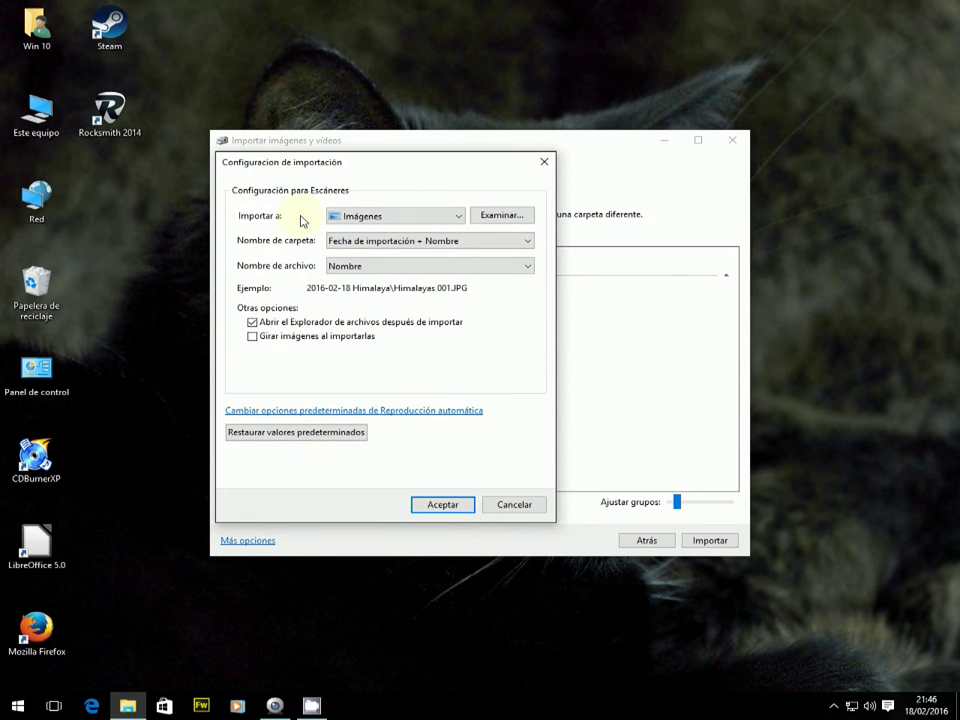
{"action": "left_click", "coordinate": [461, 217]}
{"action": "left_click", "coordinate": [460, 217]}
{"action": "left_click", "coordinate": [490, 217]}
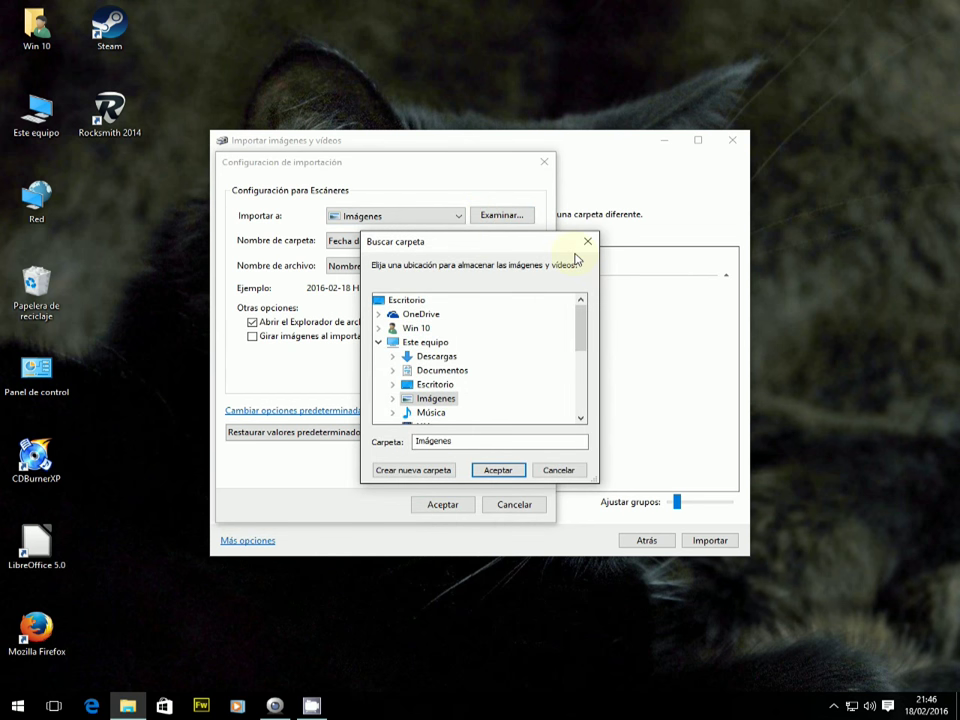
{"action": "left_click_drag", "start_coordinate": [582, 328], "coordinate": [583, 368]}
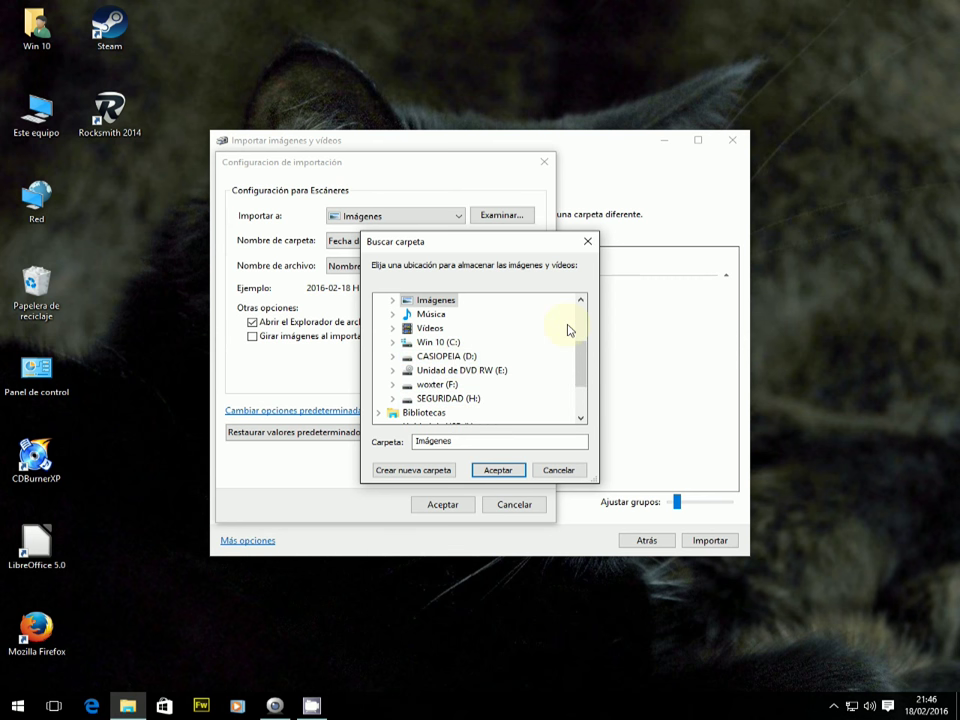
{"action": "left_click", "coordinate": [588, 241]}
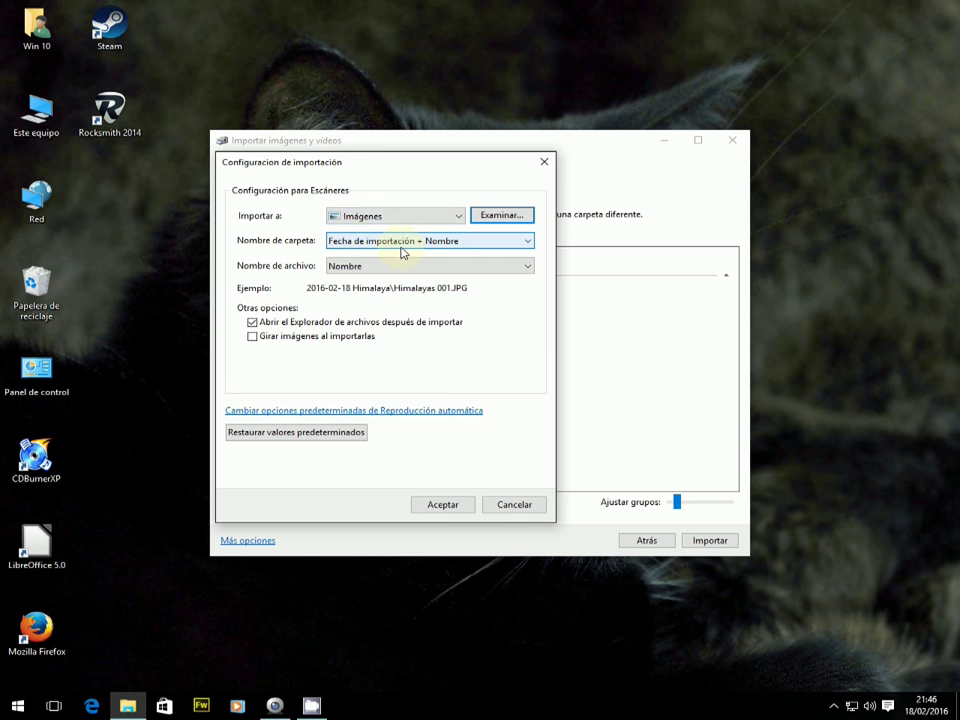
- Examine the folder name and file name format choices in the import settings
{"action": "left_click", "coordinate": [470, 242]}
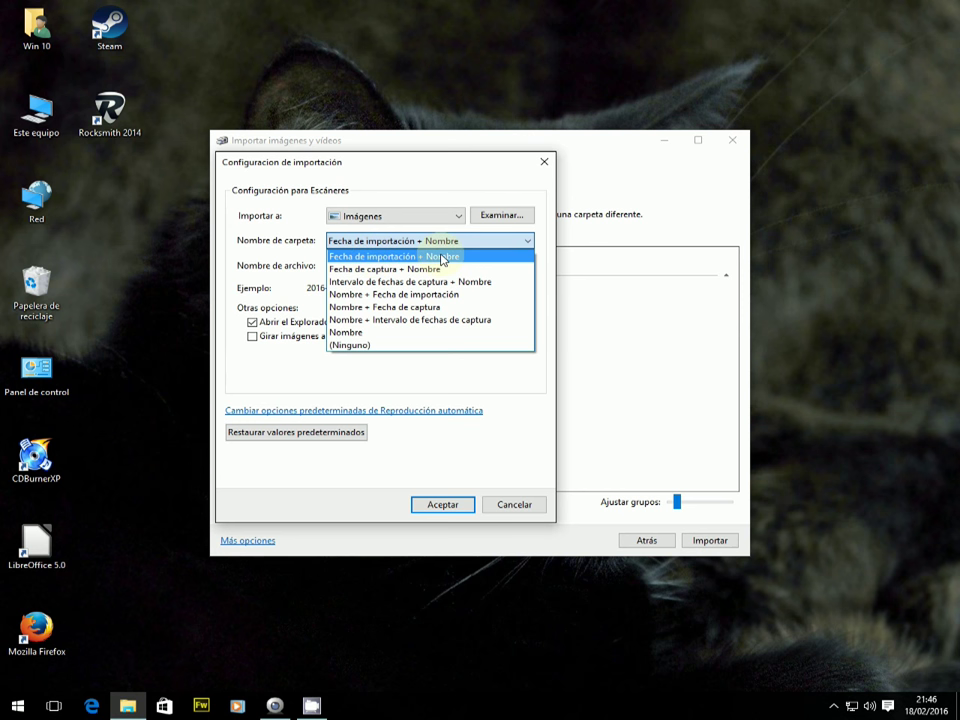
{"action": "left_click", "coordinate": [415, 367]}
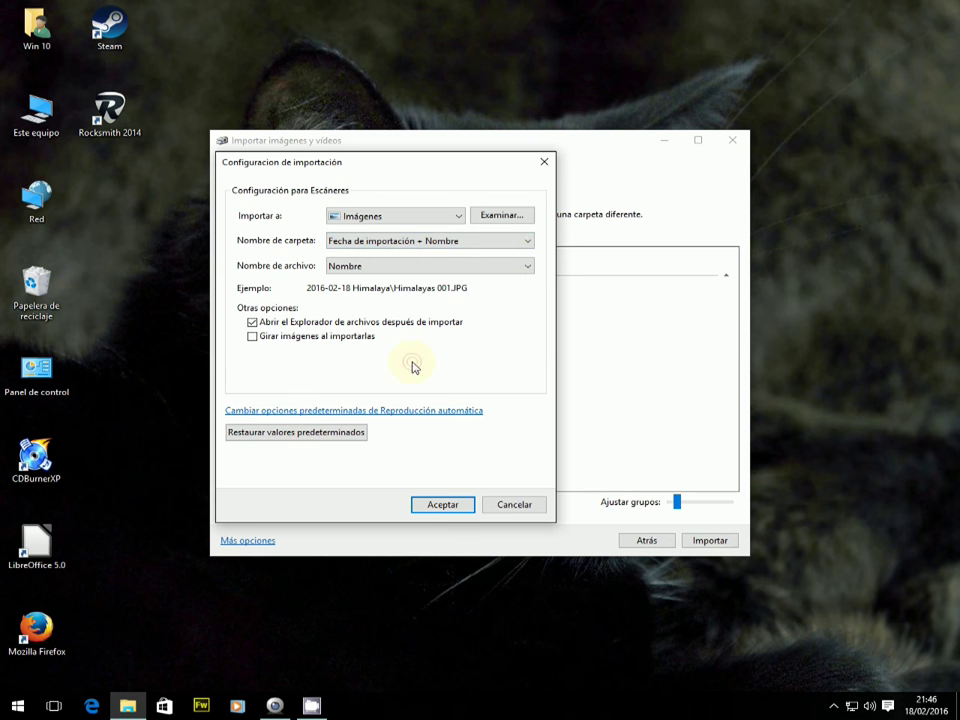
{"action": "left_click", "coordinate": [452, 272]}
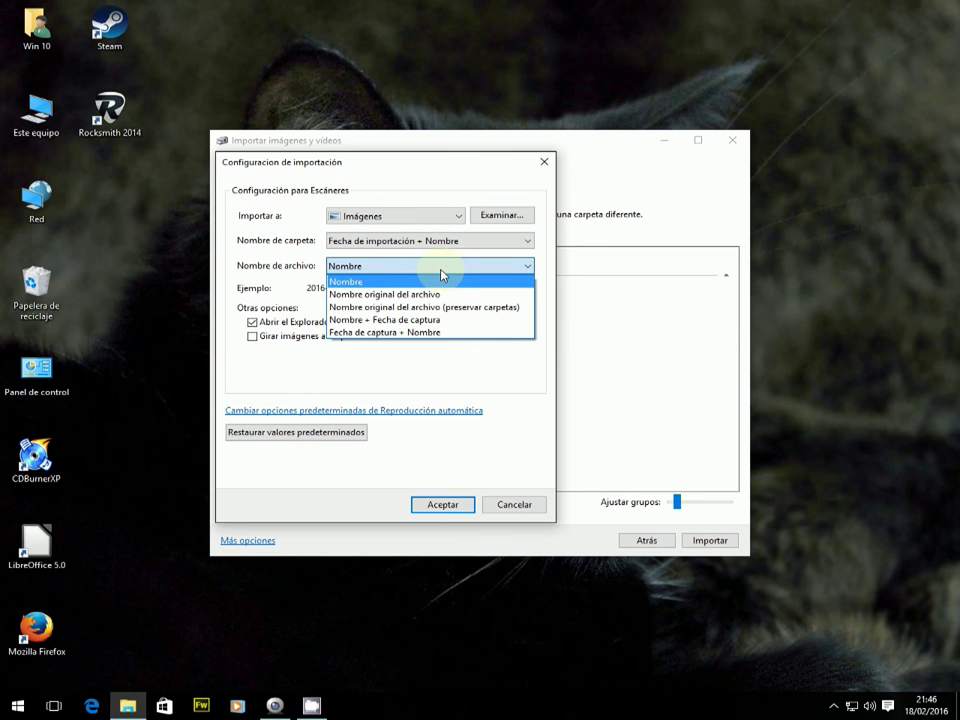
{"action": "left_click", "coordinate": [485, 358]}
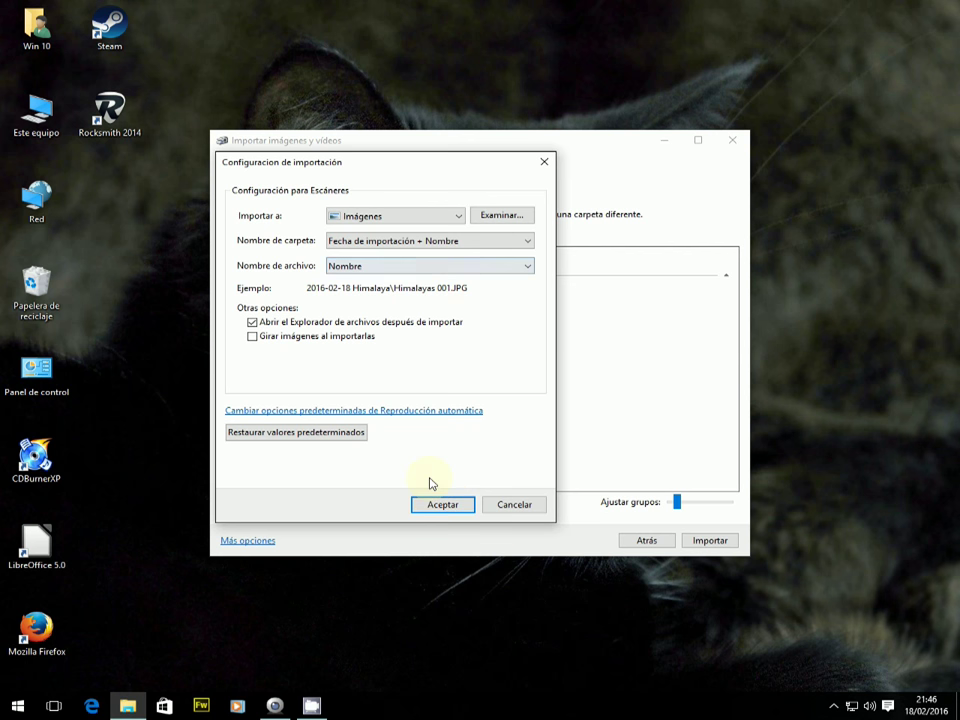
- Accept the import settings and import the scanned image
{"action": "left_click", "coordinate": [440, 505]}
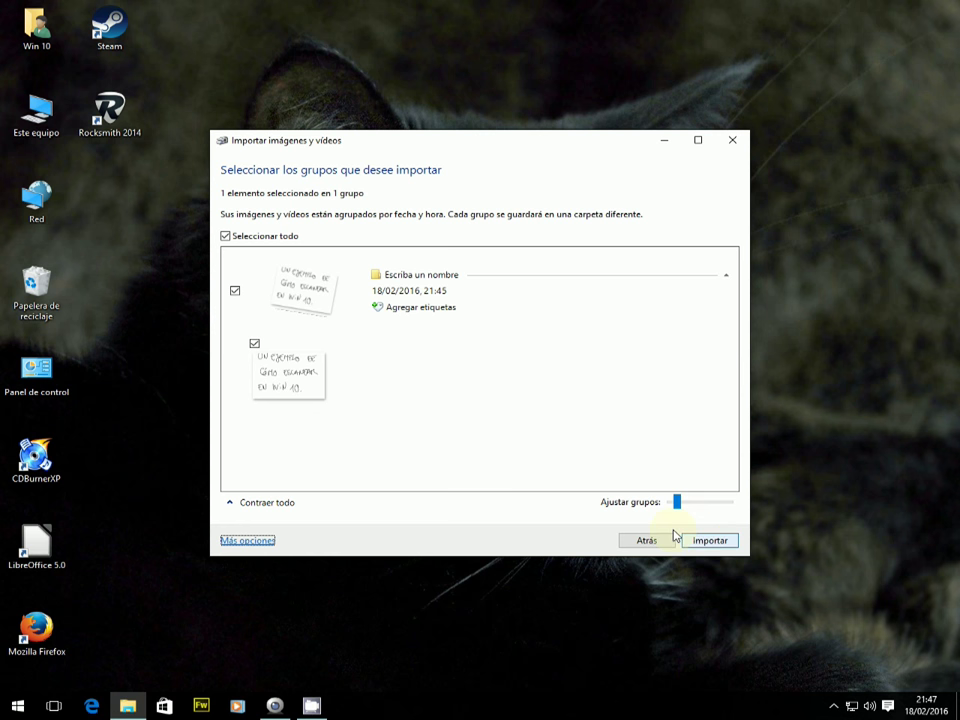
{"action": "left_click", "coordinate": [708, 541]}
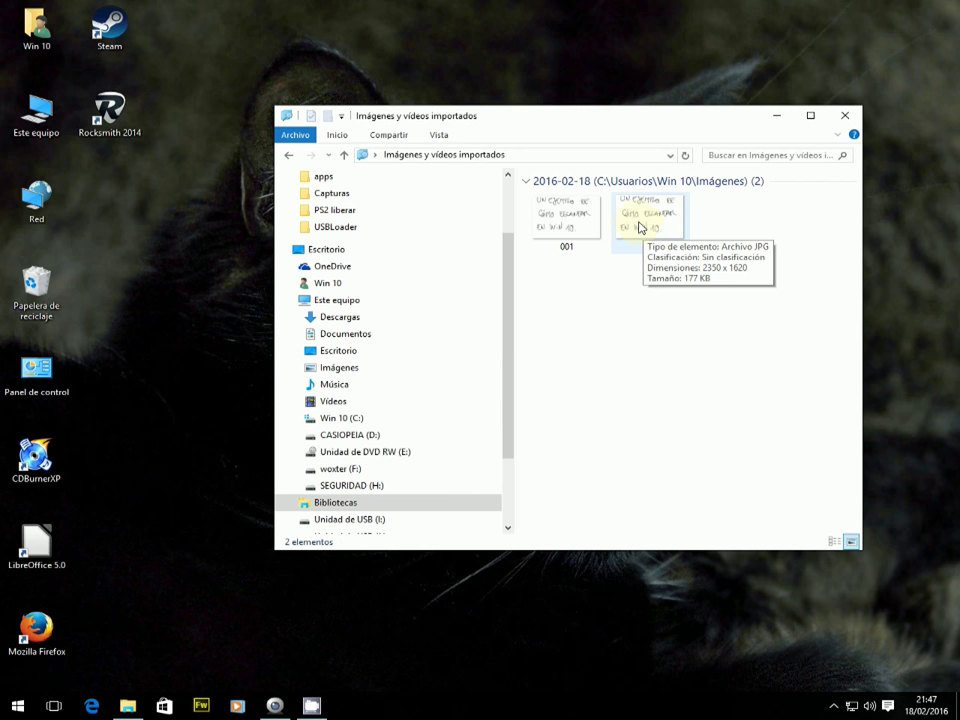
- Open the imported image 002 in a maximized viewer to inspect the scan, and close the viewer and the folder window
{"action": "double_click", "coordinate": [636, 227]}
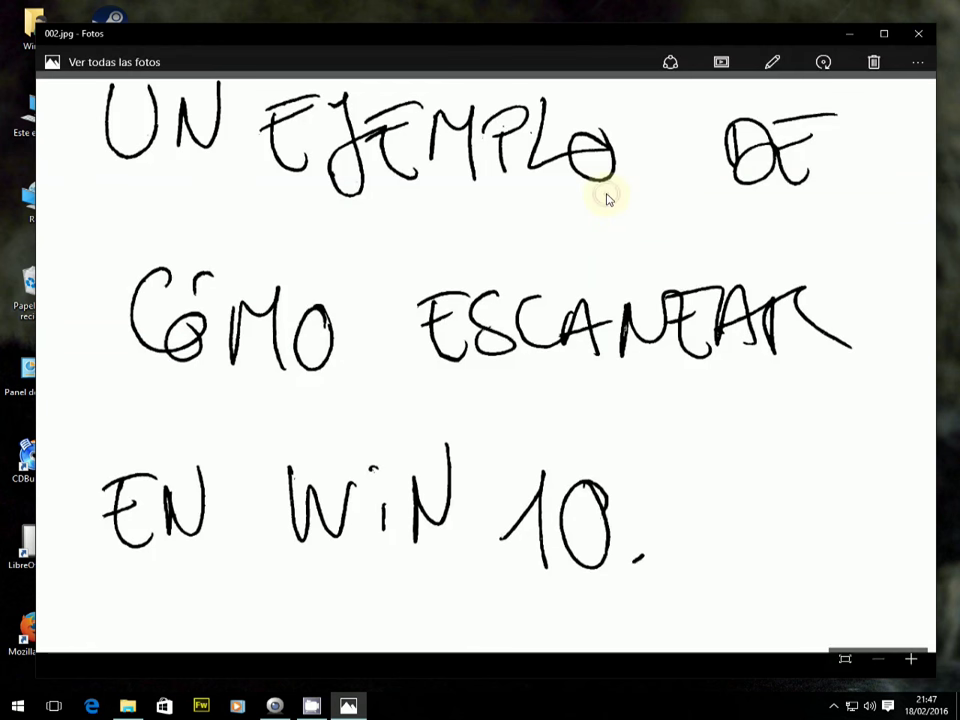
{"action": "double_click", "coordinate": [606, 197]}
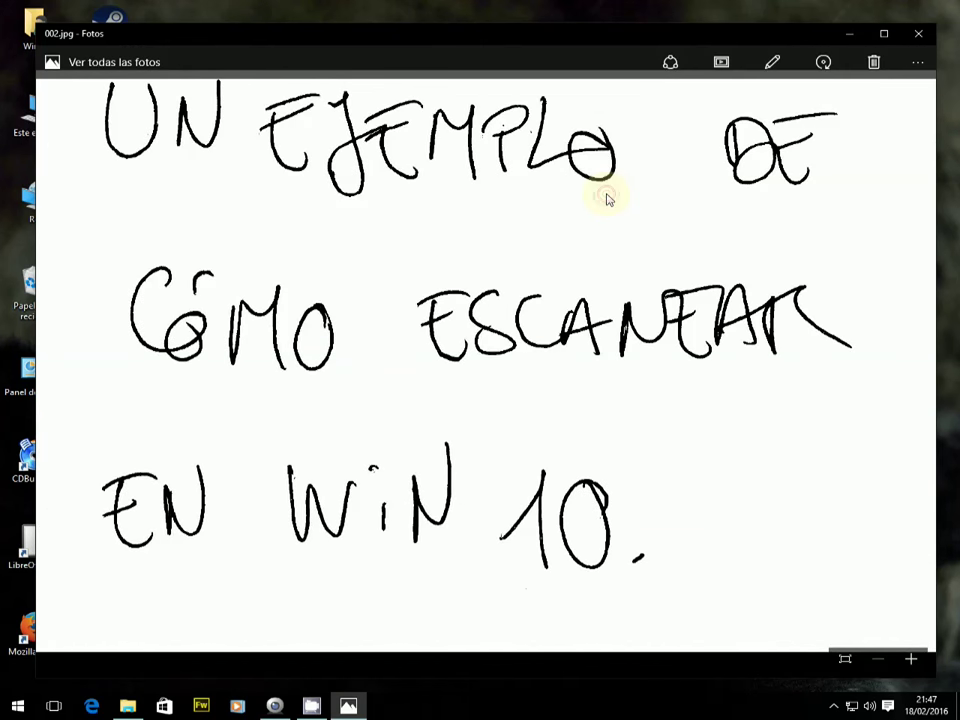
{"action": "left_click", "coordinate": [883, 36]}
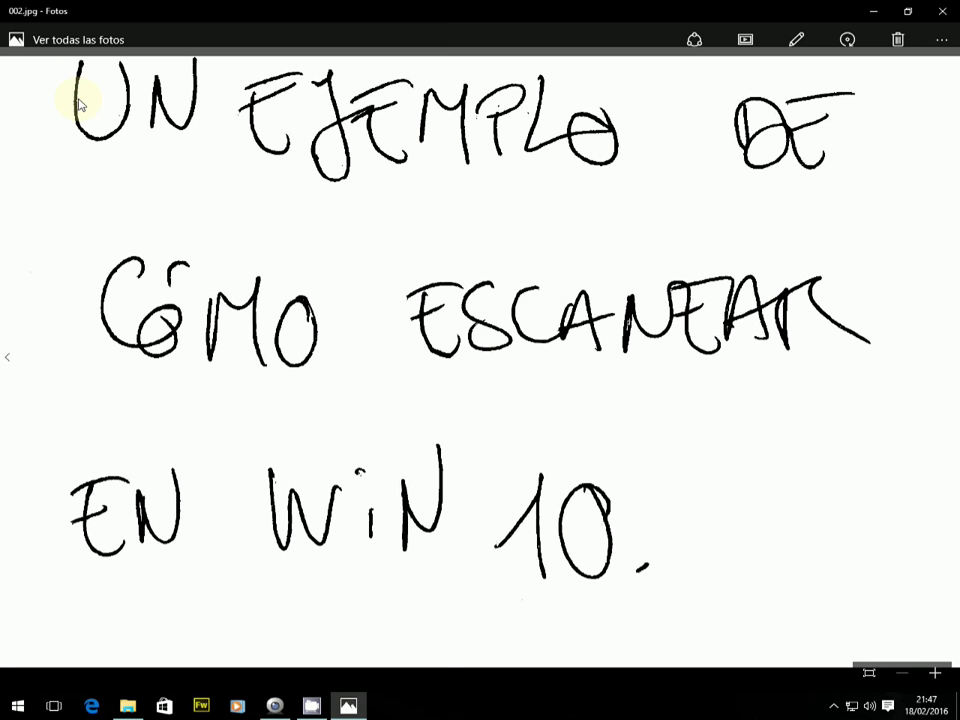
{"action": "scroll", "coordinate": [285, 185], "scroll_direction": "down", "scroll_amount": 1}
{"action": "scroll", "coordinate": [285, 185], "scroll_direction": "up", "scroll_amount": 1}
{"action": "scroll", "coordinate": [285, 185], "scroll_direction": "down", "scroll_amount": 1}
{"action": "scroll", "coordinate": [285, 185], "scroll_direction": "up", "scroll_amount": 1}
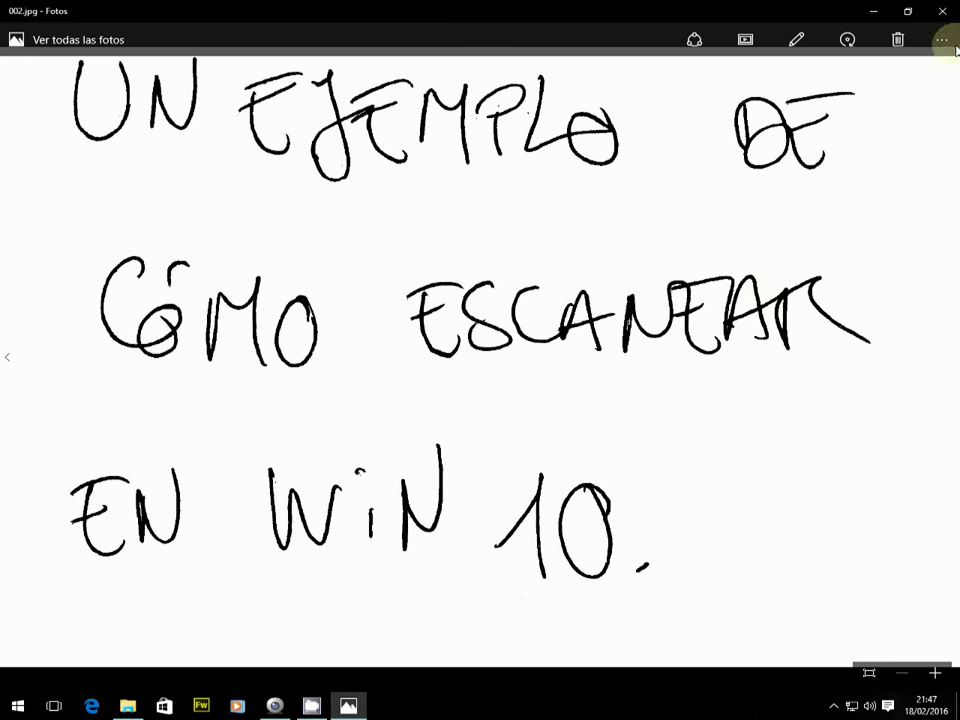
{"action": "left_click", "coordinate": [942, 11]}
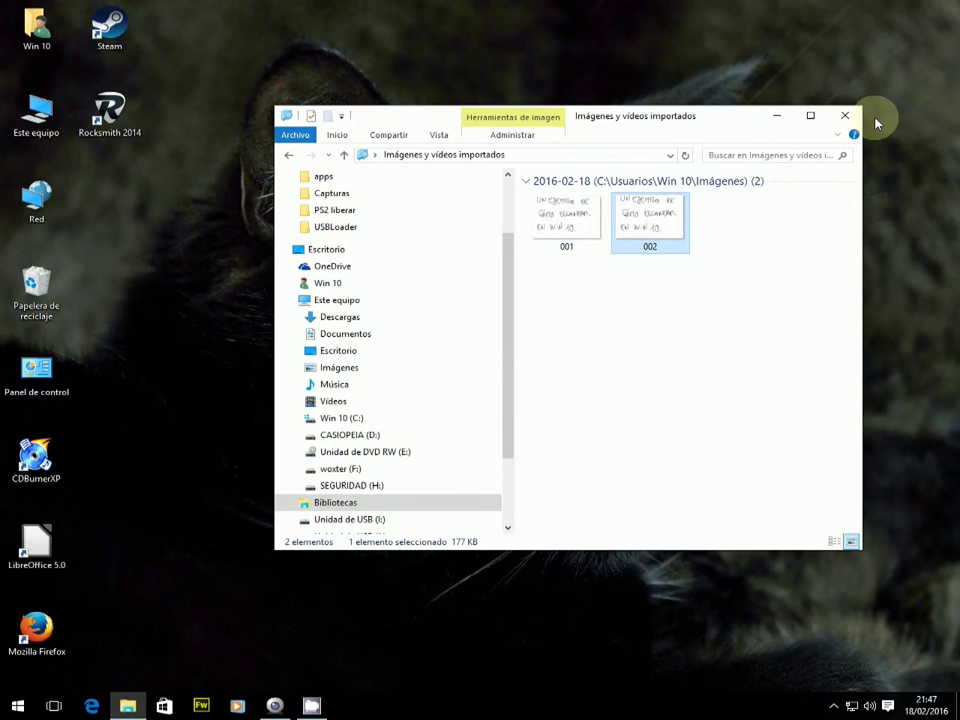
{"action": "left_click", "coordinate": [845, 116]}
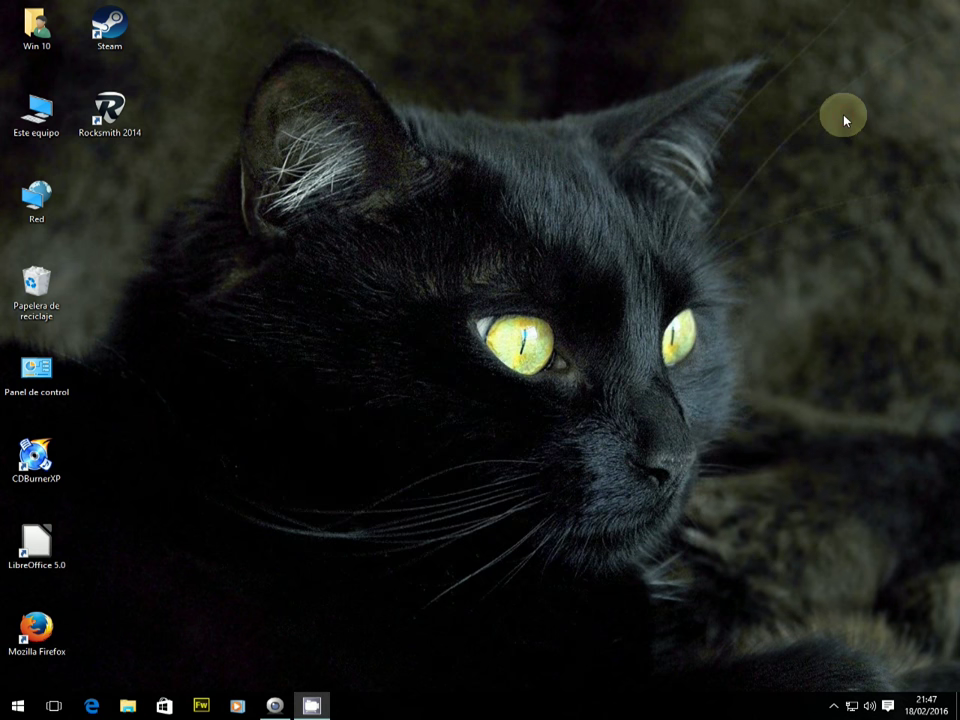